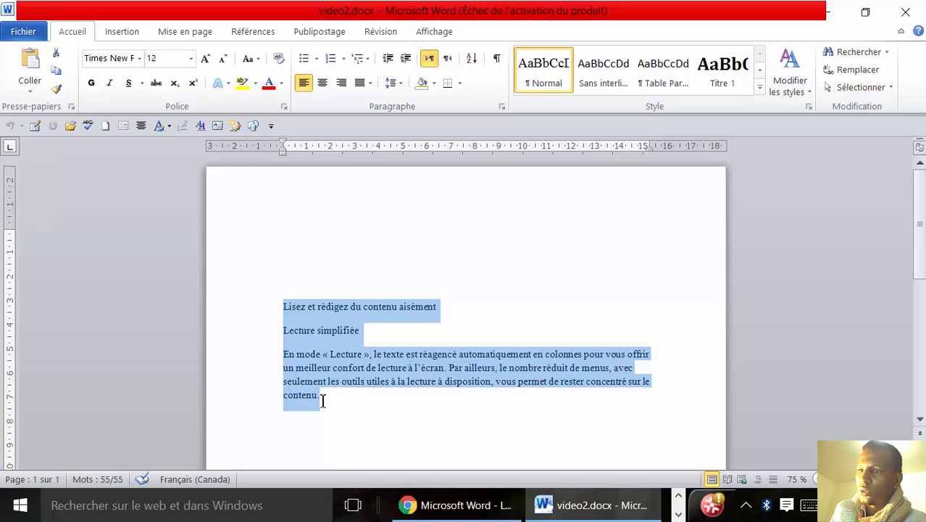
Select the line "Lisez et rédigez du contenu aisément" and the line "Lecture simplifiée" one after the other, and clear the selection
left_click(486, 326)
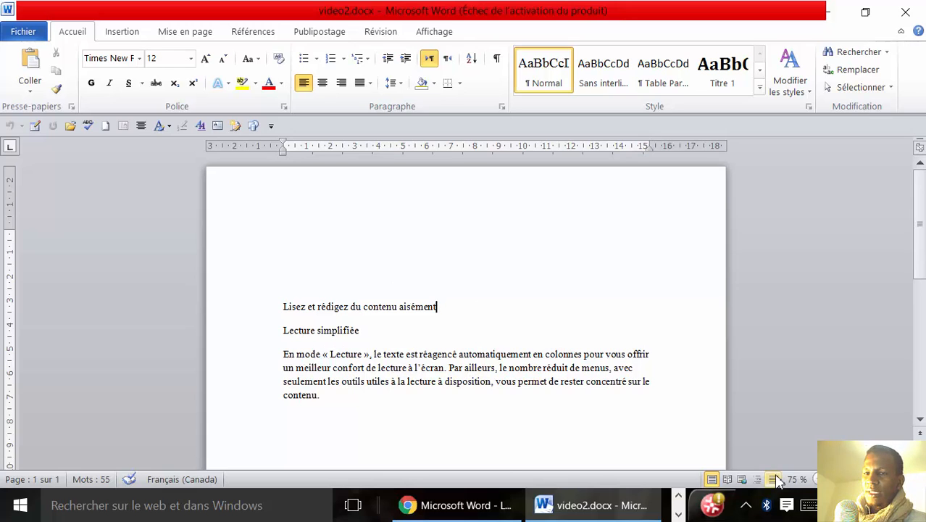
left_click(255, 307)
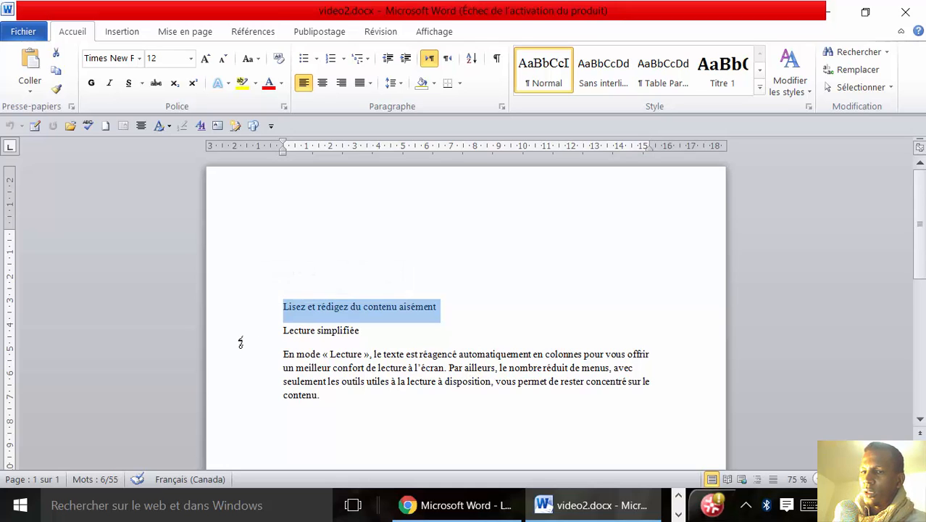
left_click(240, 338)
left_click(420, 331)
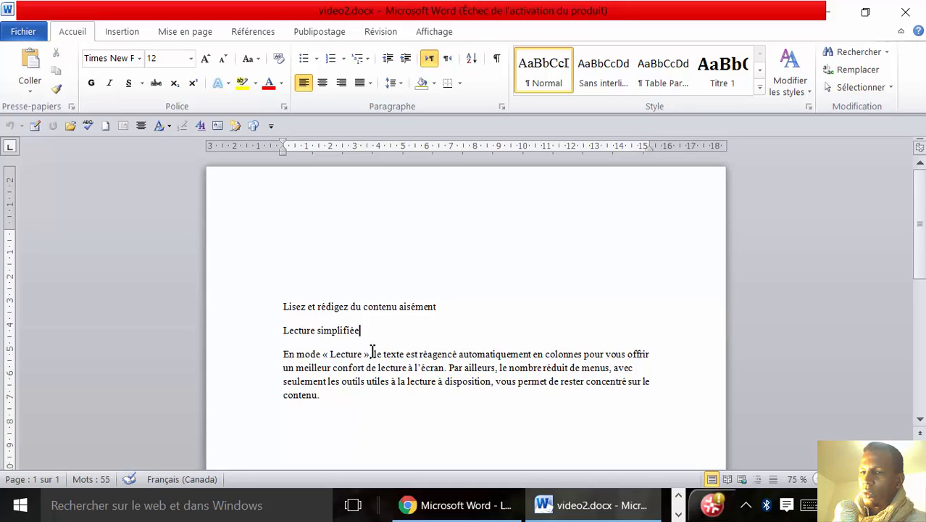
Select only the first line of the paragraph beginning "En mode « Lecture »" and clear the selection
left_click(282, 354)
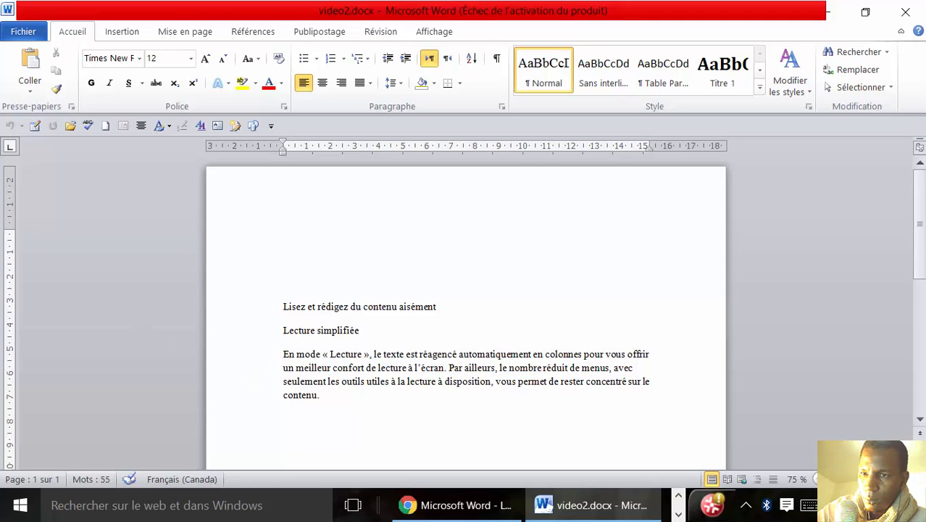
mouse_move(280, 357)
left_mouse_down()
mouse_move(317, 343)
mouse_move(486, 355)
mouse_move(663, 349)
left_mouse_up()
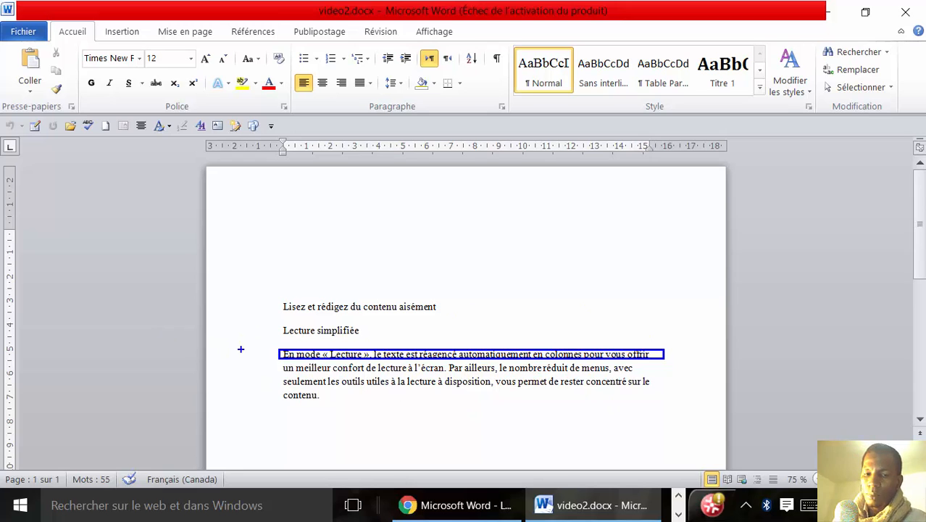
key("Escape")
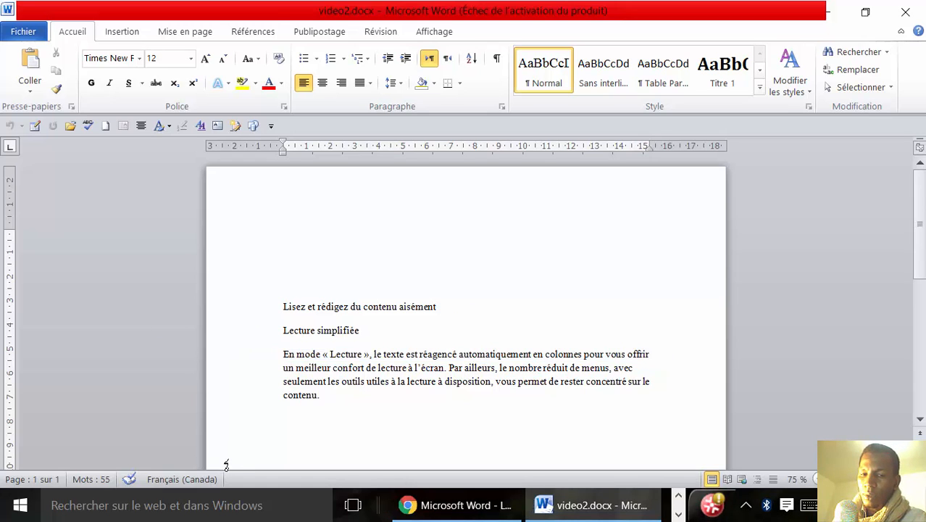
left_click(263, 368)
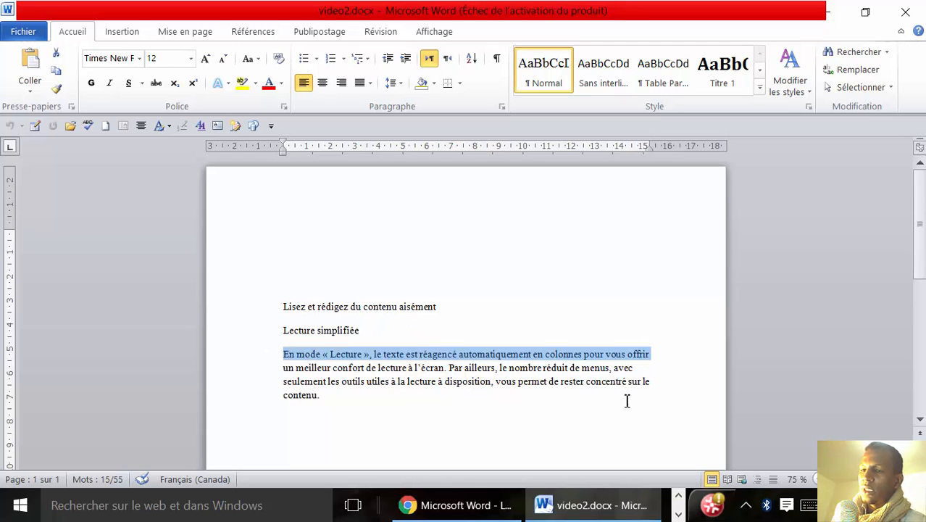
left_click(572, 415)
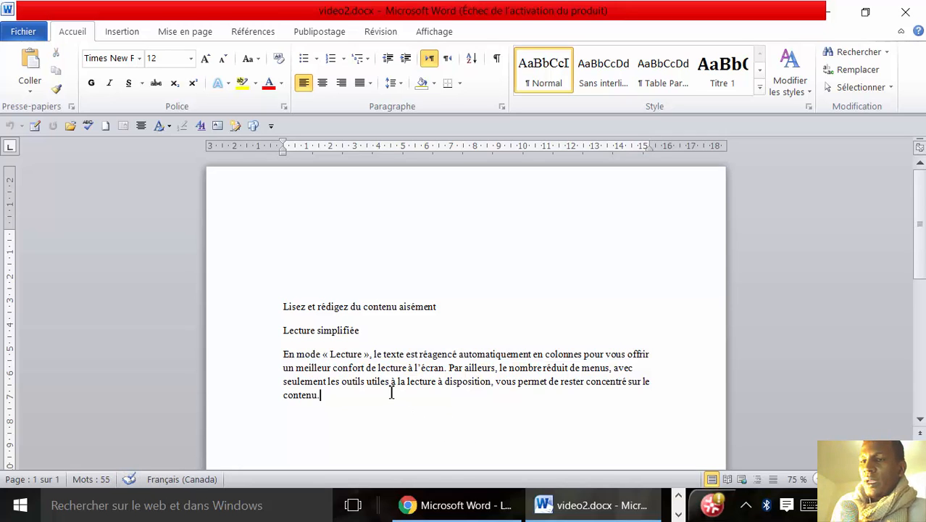
Select the text from the word "Lisez" through the final word "contenu."
double_click(293, 306)
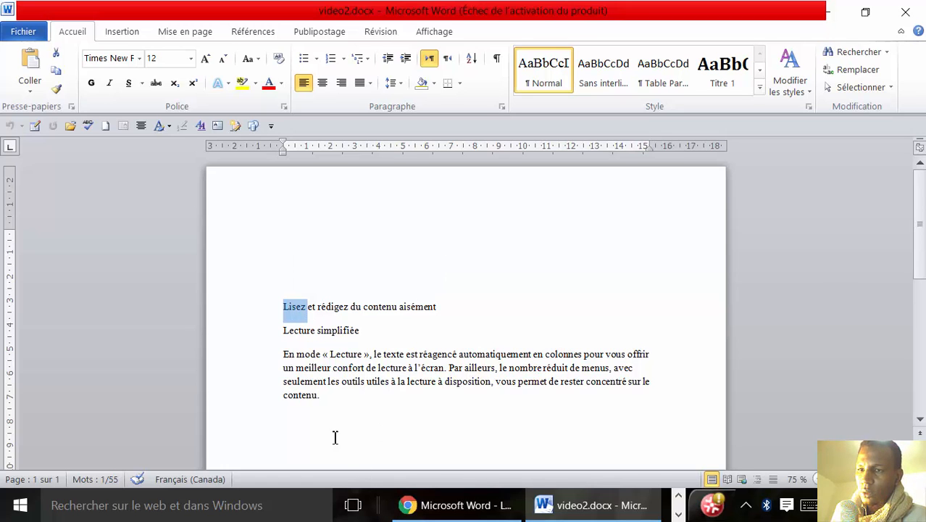
left_click(322, 397, "shift")
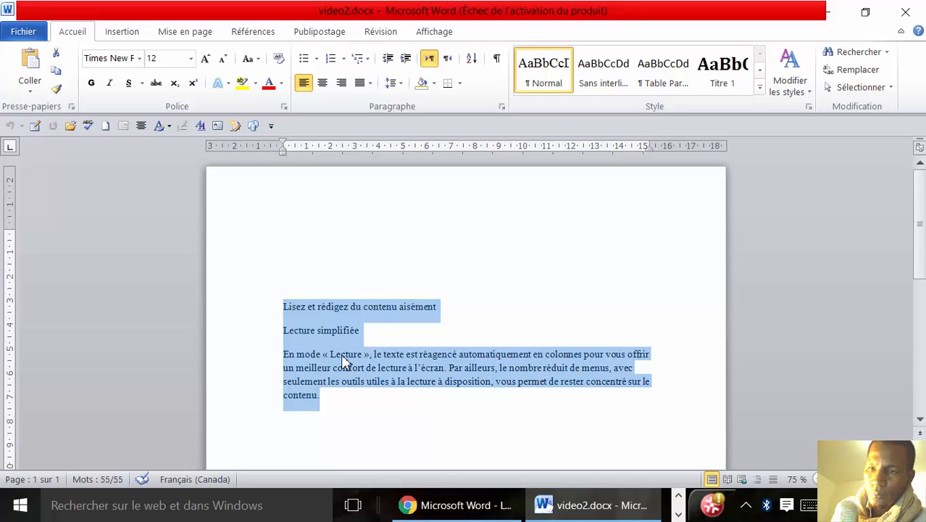
Find and open the Windows on-screen keyboard (Clavier visuel), activate its Ctrl key, and close it
left_click(78, 512)
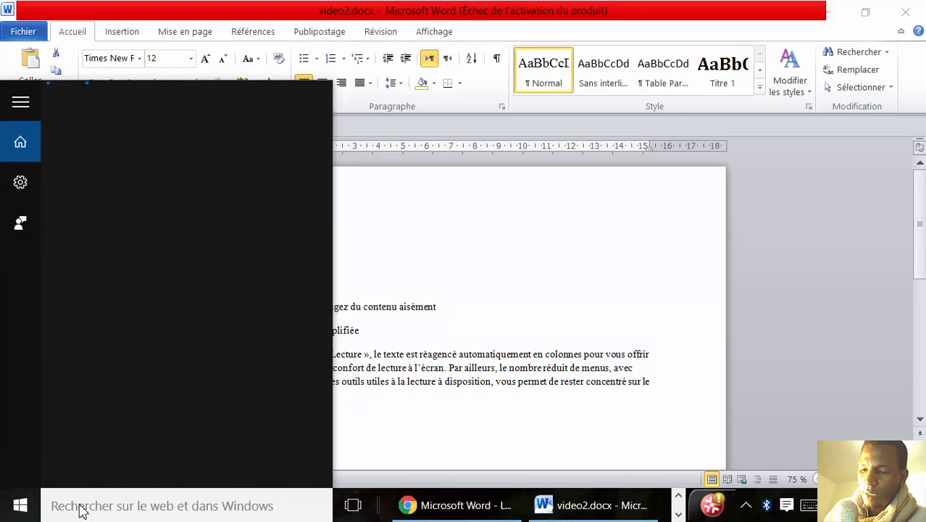
type("cla")
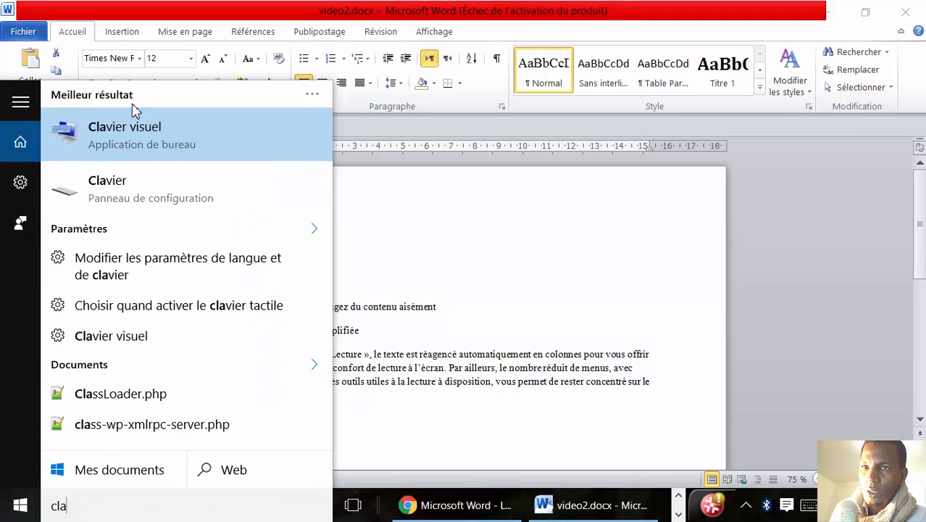
left_click(132, 128)
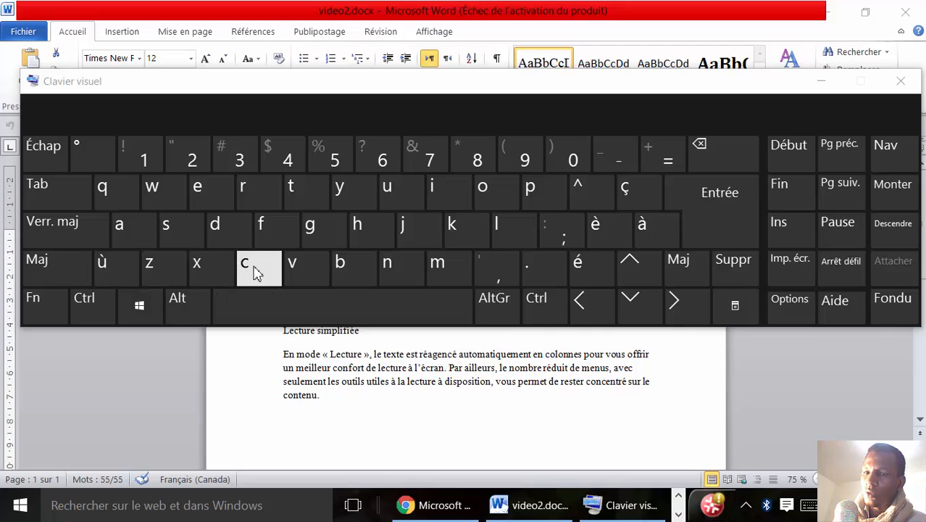
left_click(97, 305)
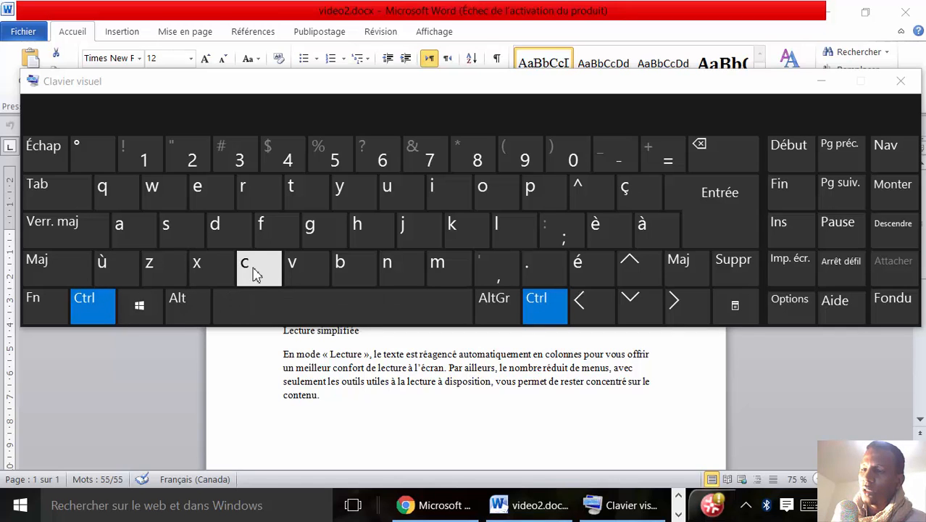
left_click(900, 81)
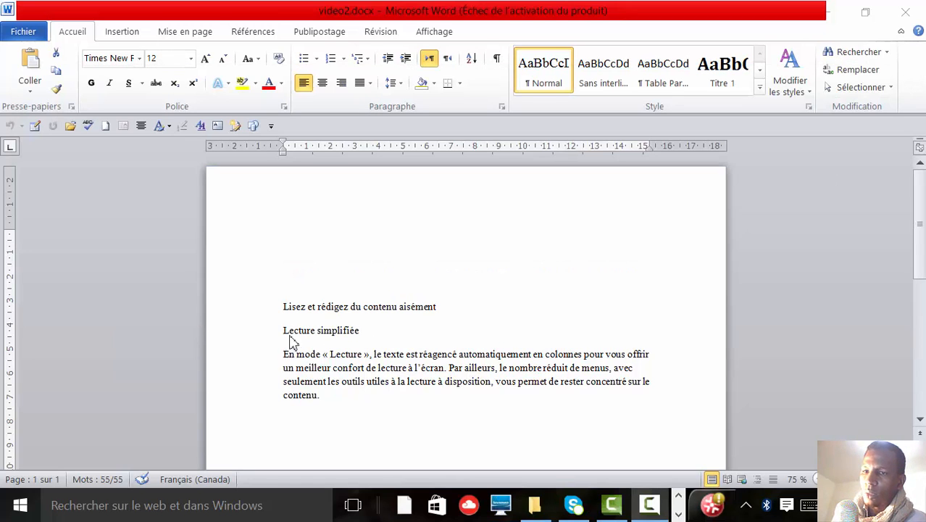
Select the entire document text and copy it to the clipboard
double_click(291, 309)
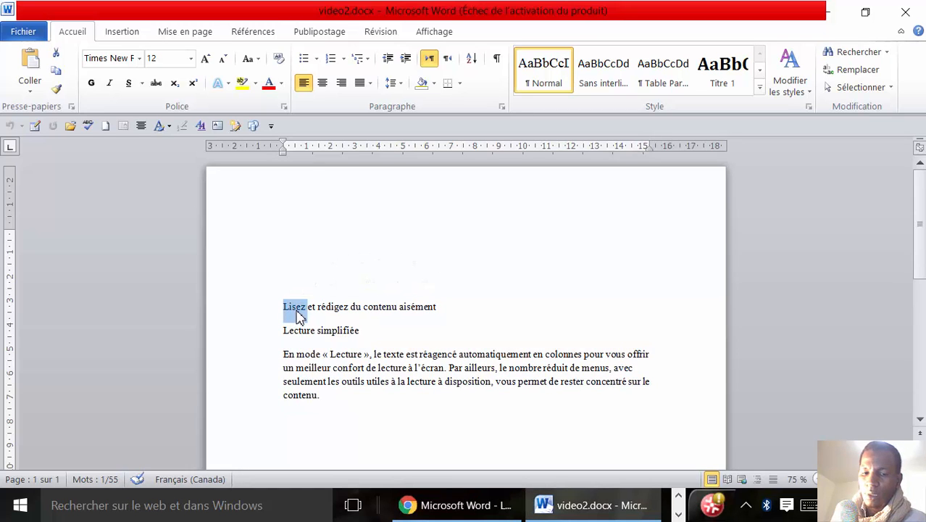
key("ctrl+a")
key("ctrl+c")
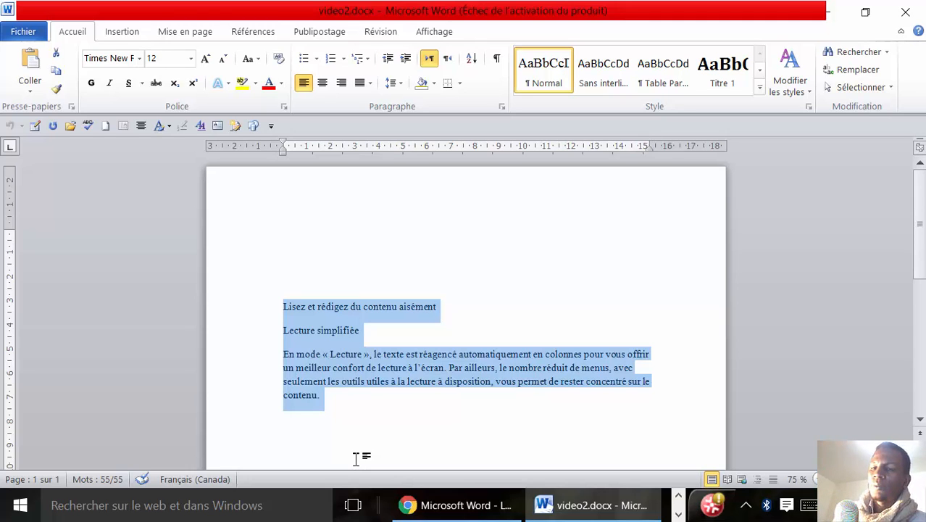
Add empty lines after the last paragraph and paste the copied text below them
left_click(359, 406)
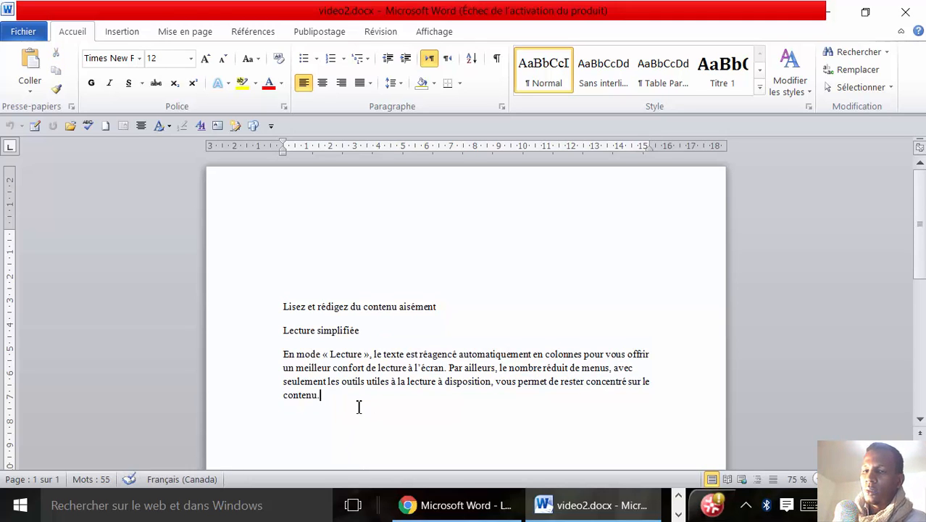
key("Return")
key("Return")
key("Return")
key("Return")
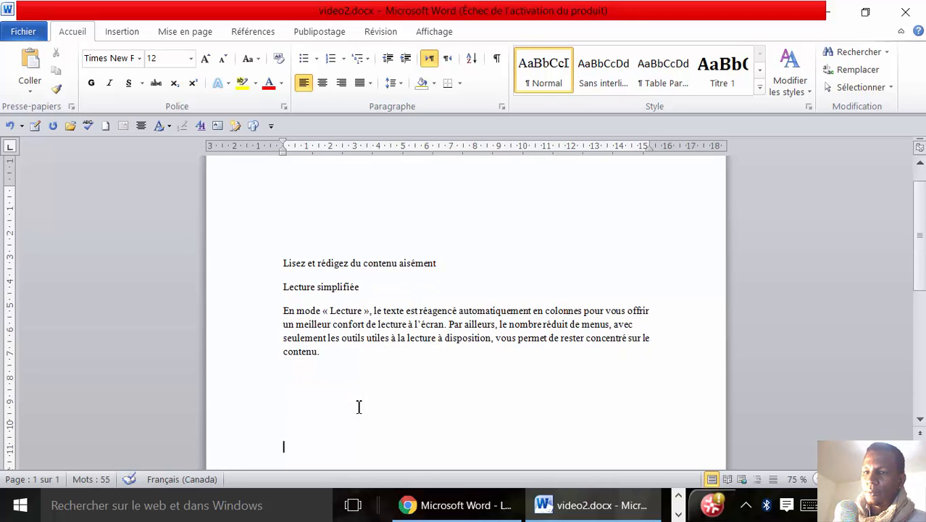
scroll(377, 382, "down", 3)
scroll(369, 381, "down", 2)
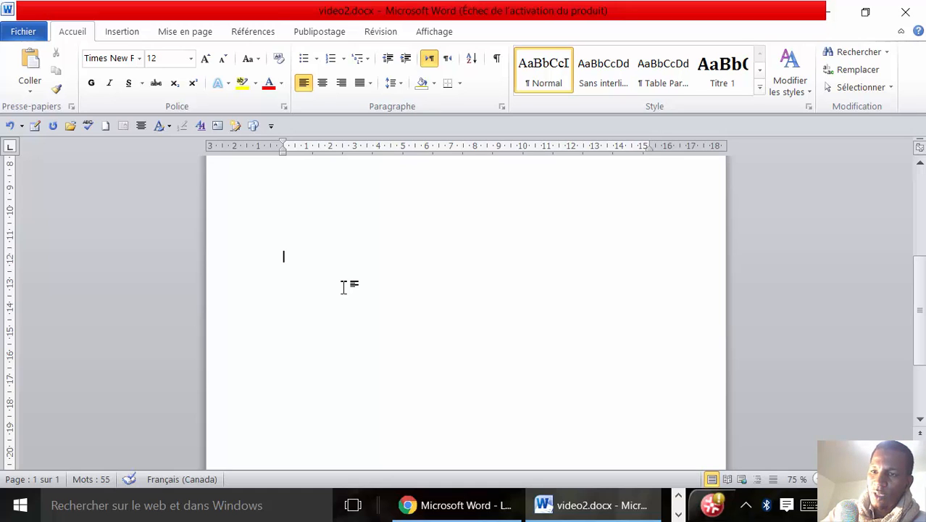
key("ctrl+v")
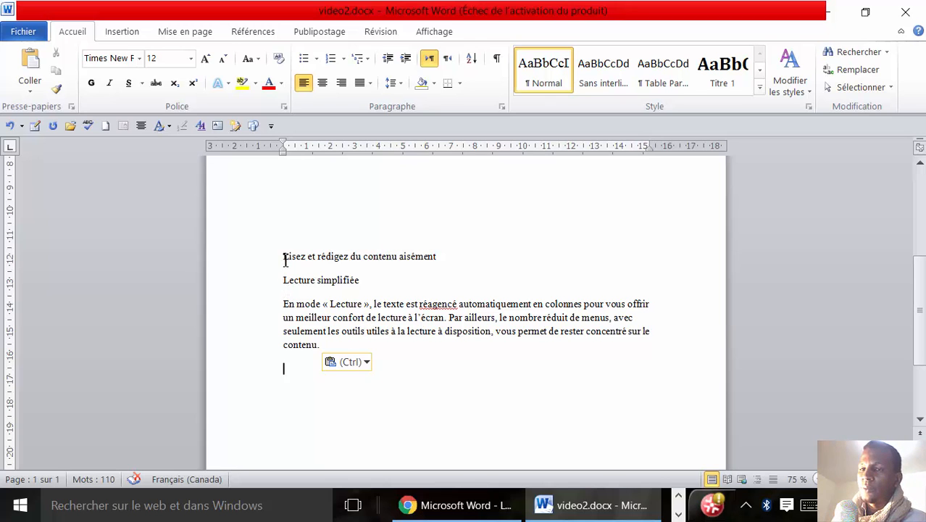
Delete the pasted second copy of the text below the original
scroll(403, 301, "up", 6)
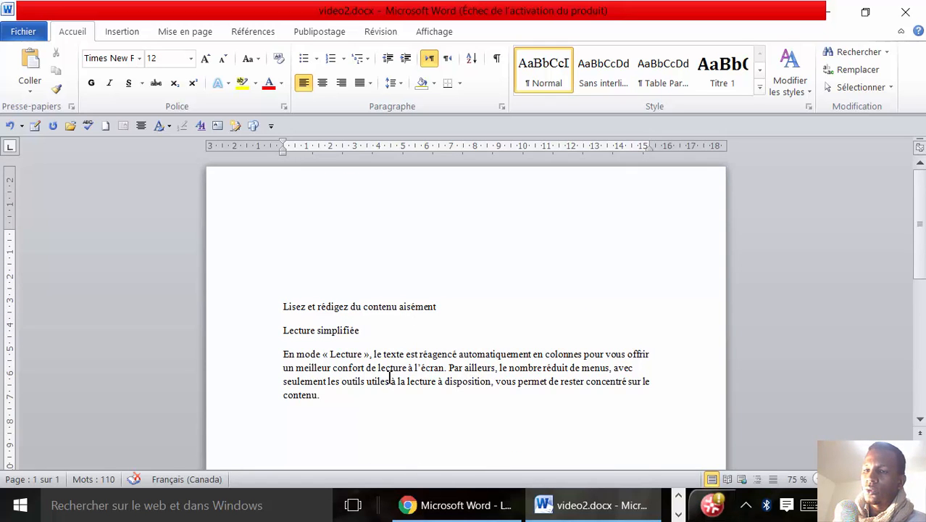
scroll(390, 371, "down", 3)
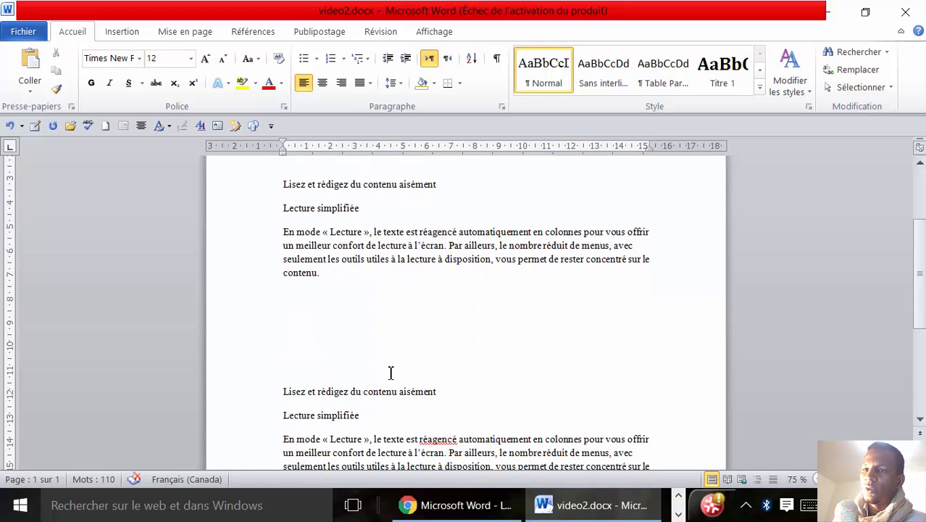
scroll(390, 371, "up", 1)
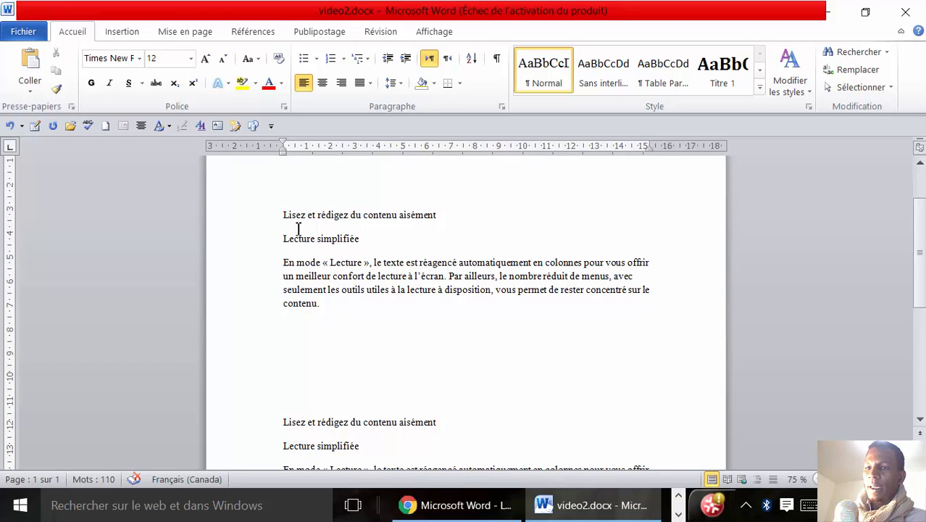
scroll(279, 267, "down", 4)
left_click_drag(282, 300, 439, 402)
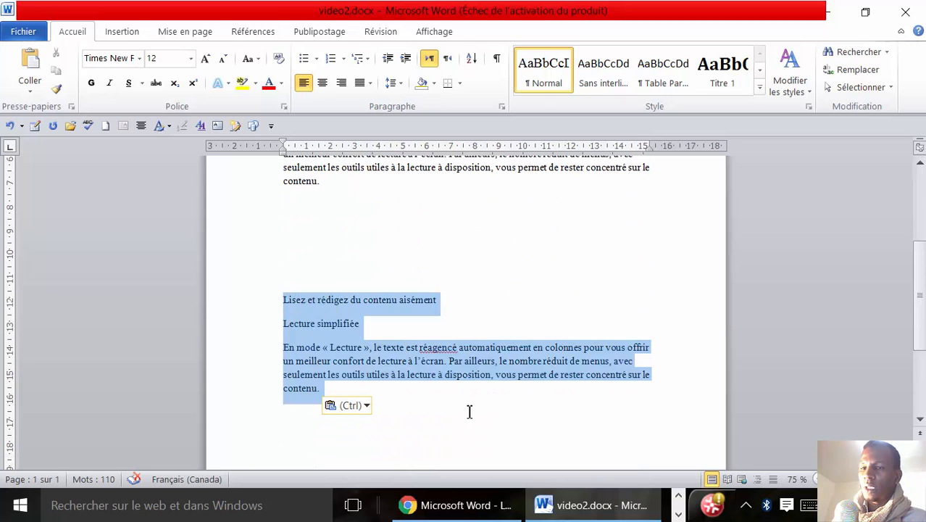
key("Delete")
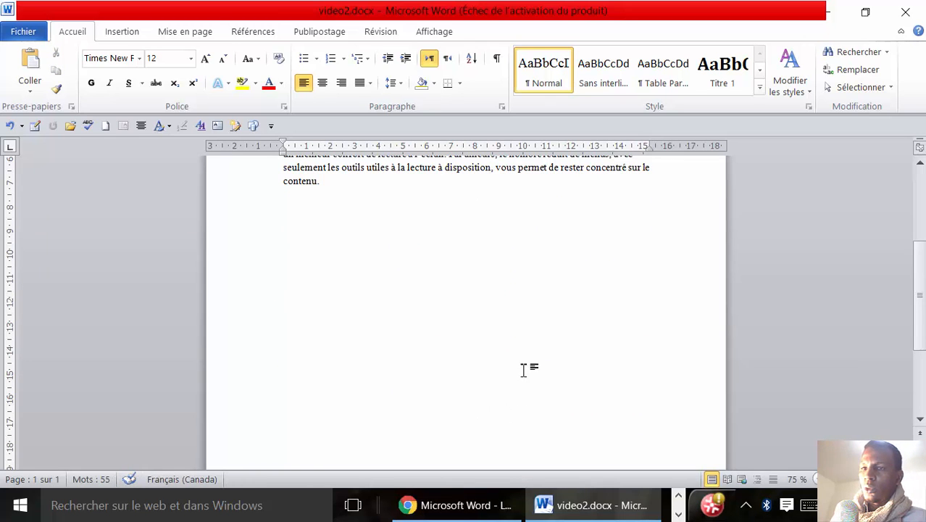
scroll(405, 267, "up", 4)
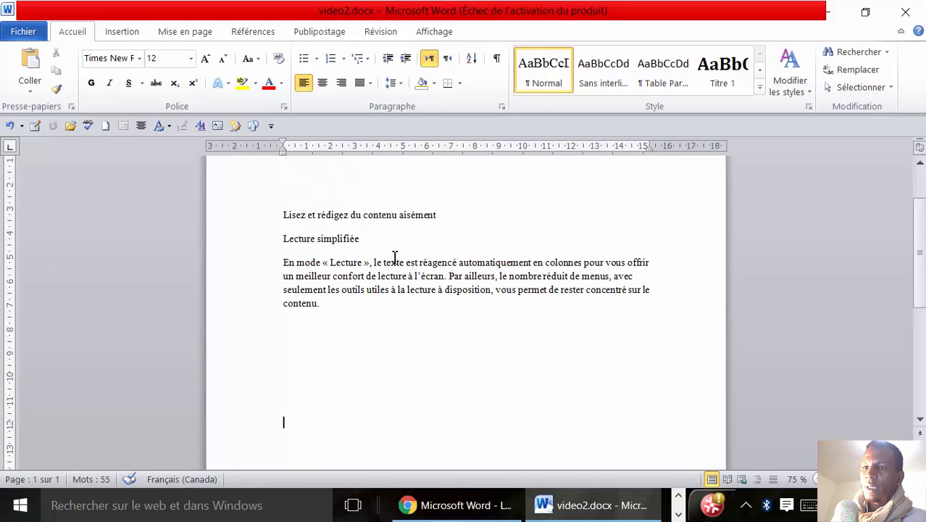
Copy the whole original text again, from "Lisez" to "contenu.", with the Copier command
double_click(290, 215)
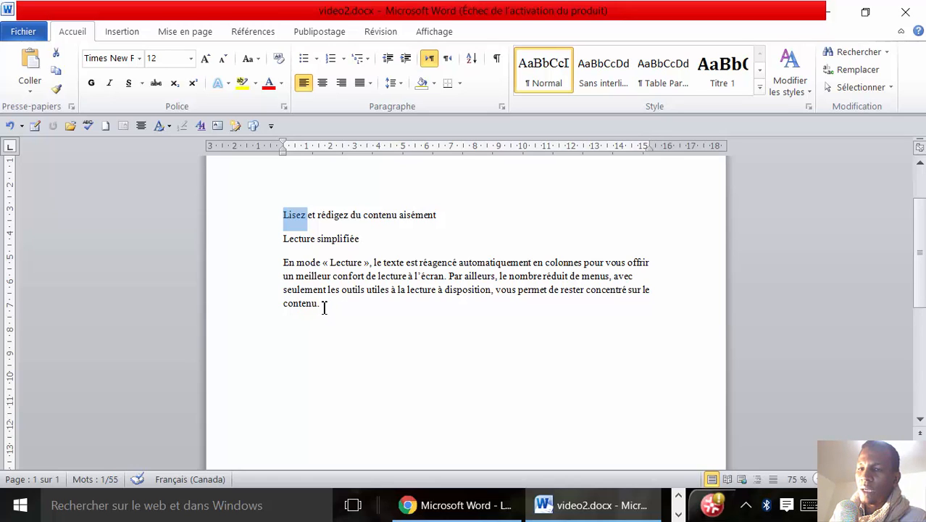
key("ctrl+a")
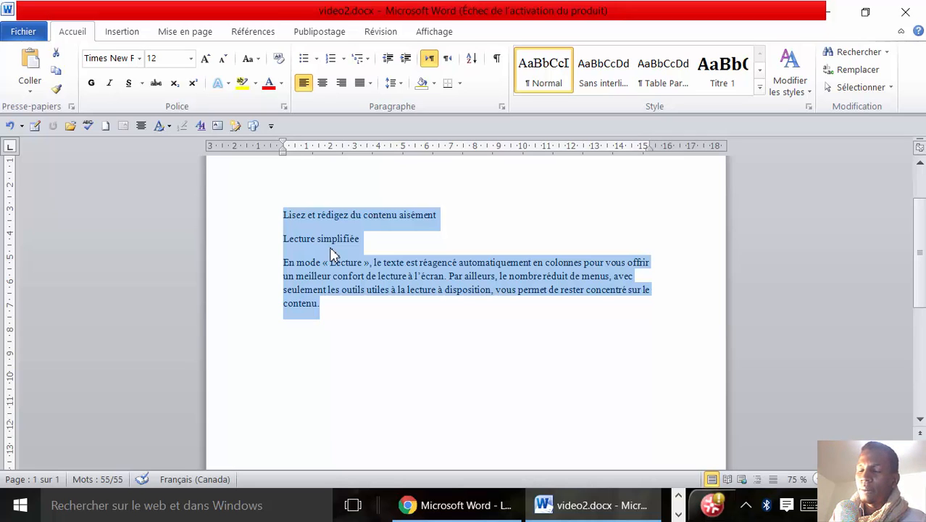
right_click(339, 253)
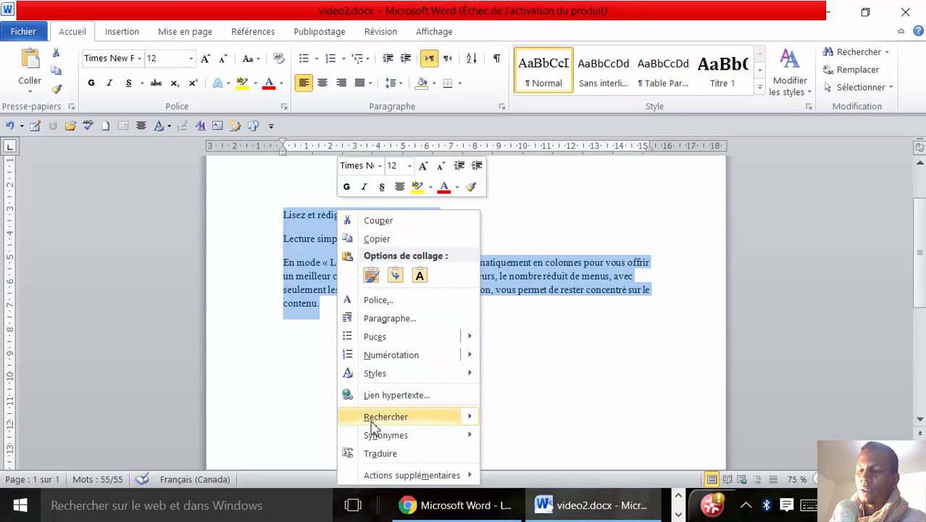
left_click(376, 240)
Paste the copied text on the empty line below the original, using the Fusionner la mise en forme paste option
scroll(395, 340, "down", 3)
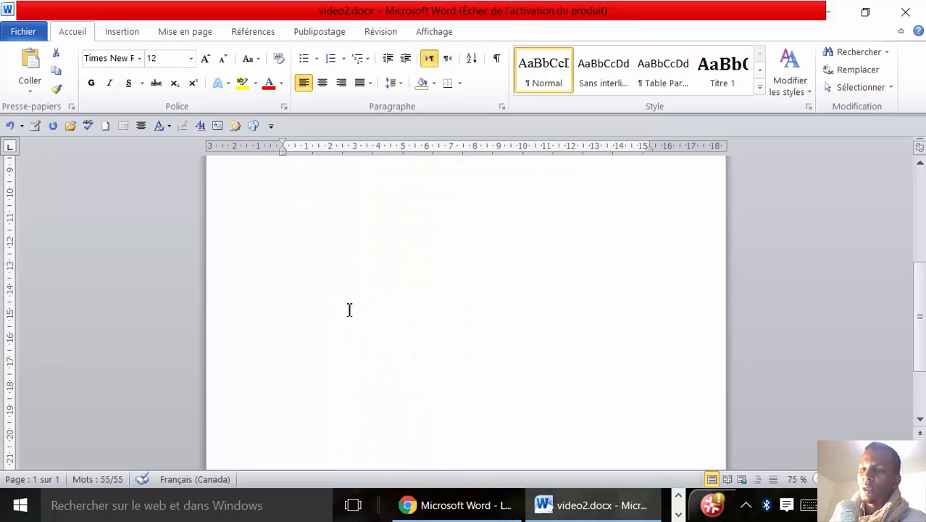
left_click(296, 282)
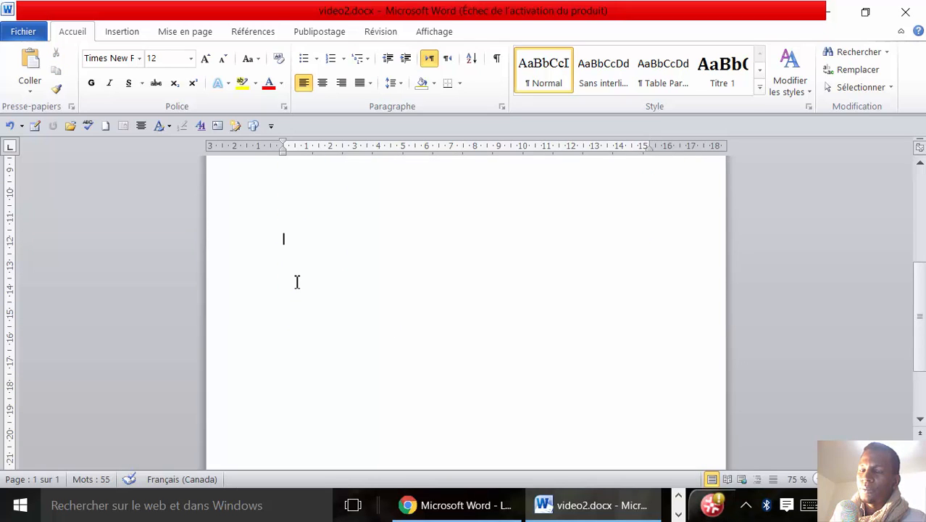
right_click(293, 241)
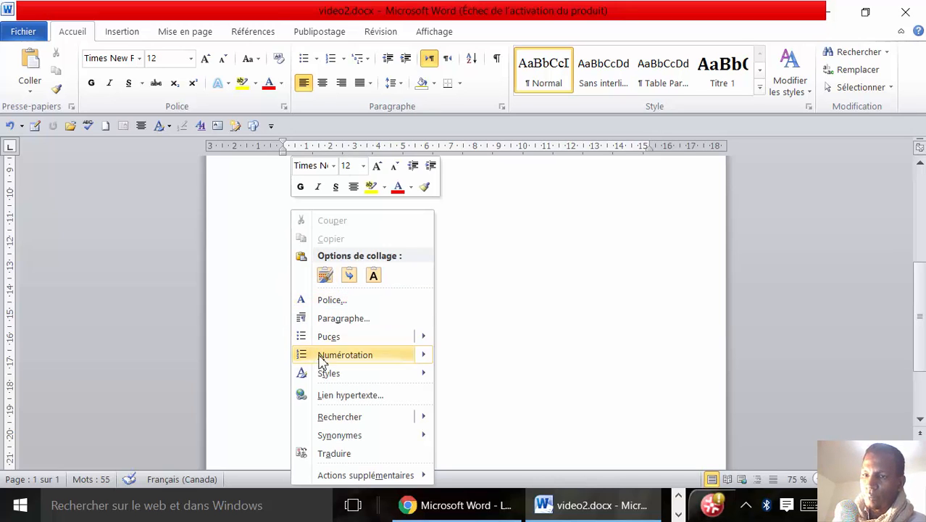
left_click(262, 326)
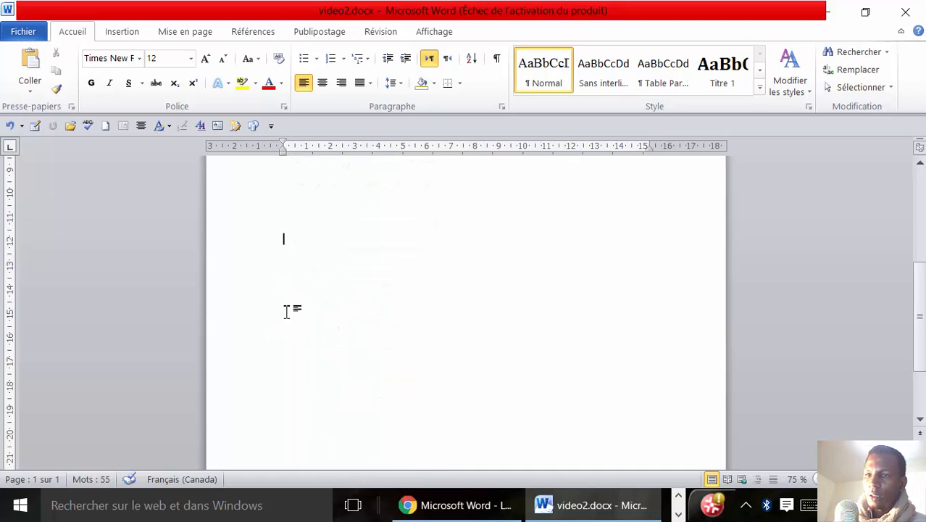
right_click(313, 255)
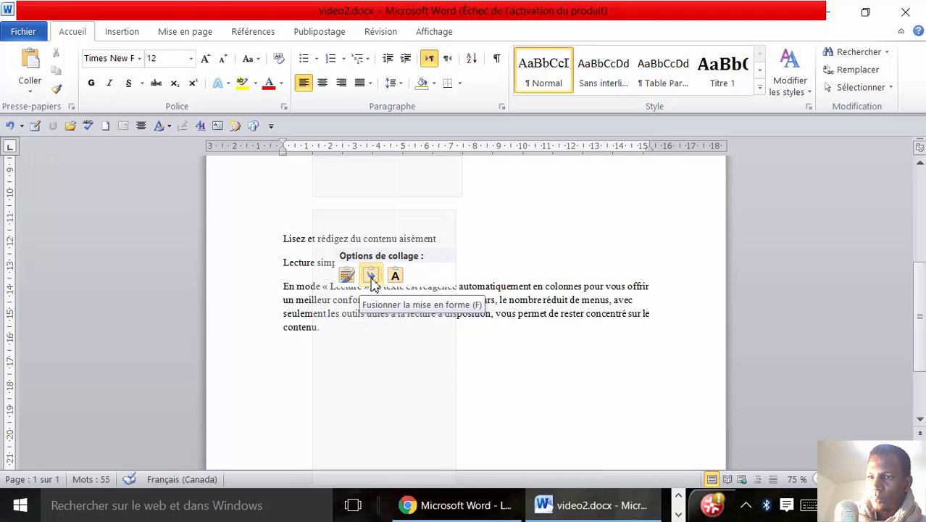
left_click(371, 275)
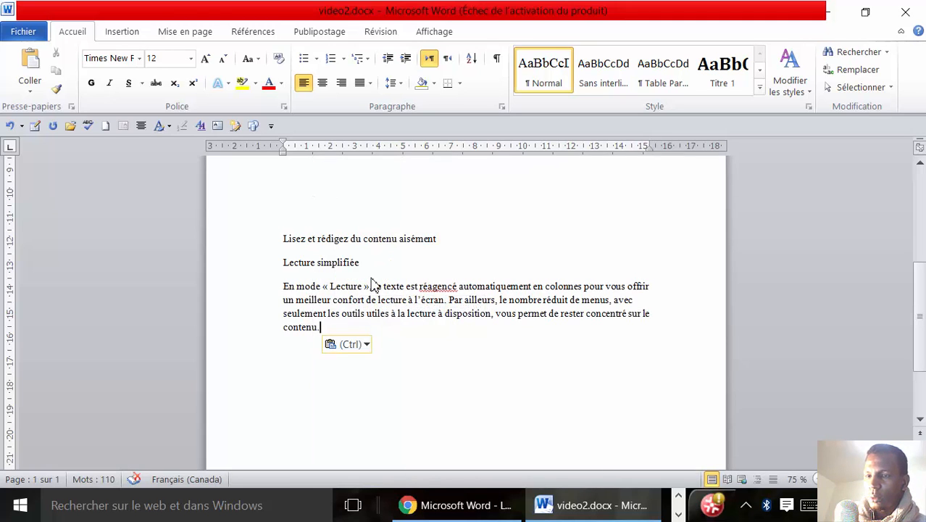
Delete the entire pasted copy below the original, from "Lisez" to "contenu."
scroll(437, 268, "down", 1)
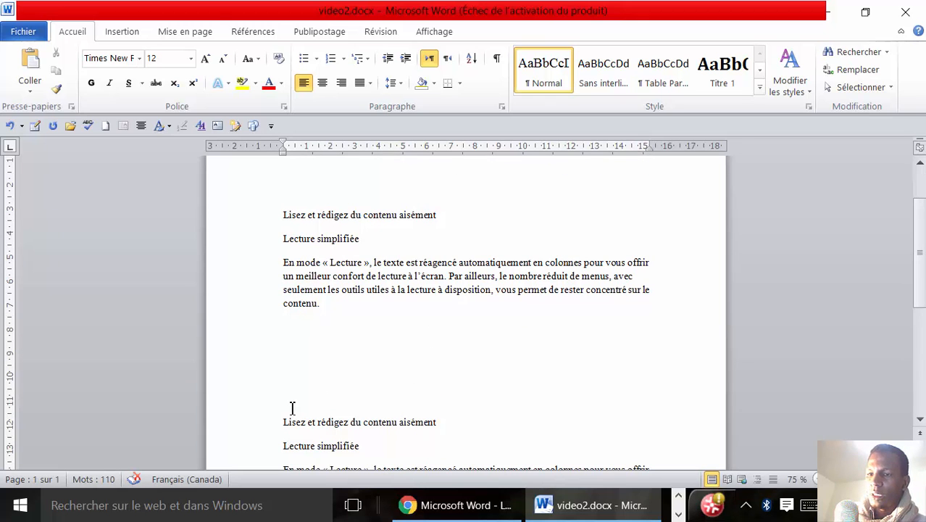
scroll(381, 407, "down", 3)
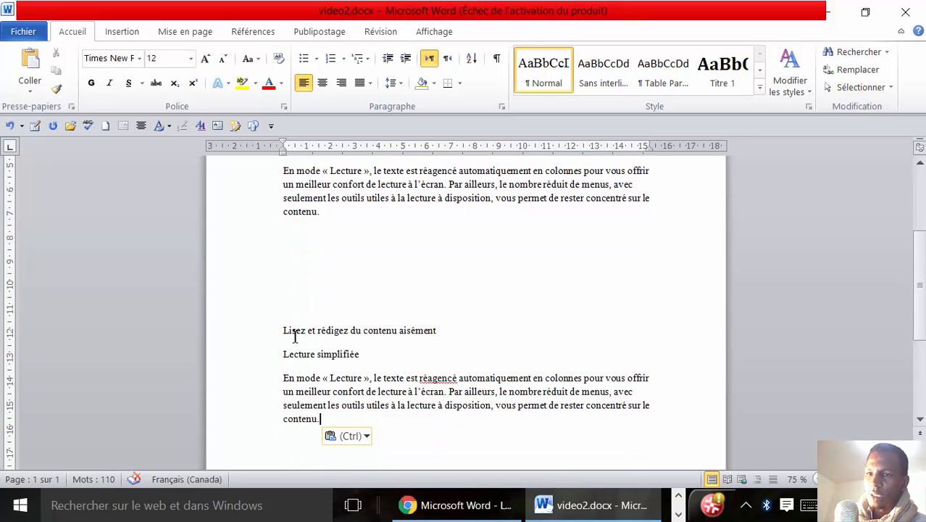
left_click_drag(284, 331, 415, 448)
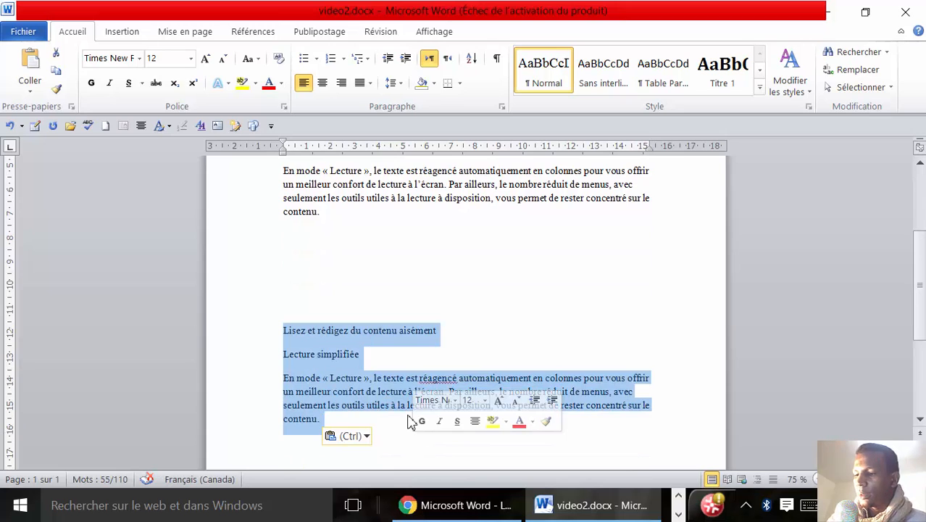
key("Delete")
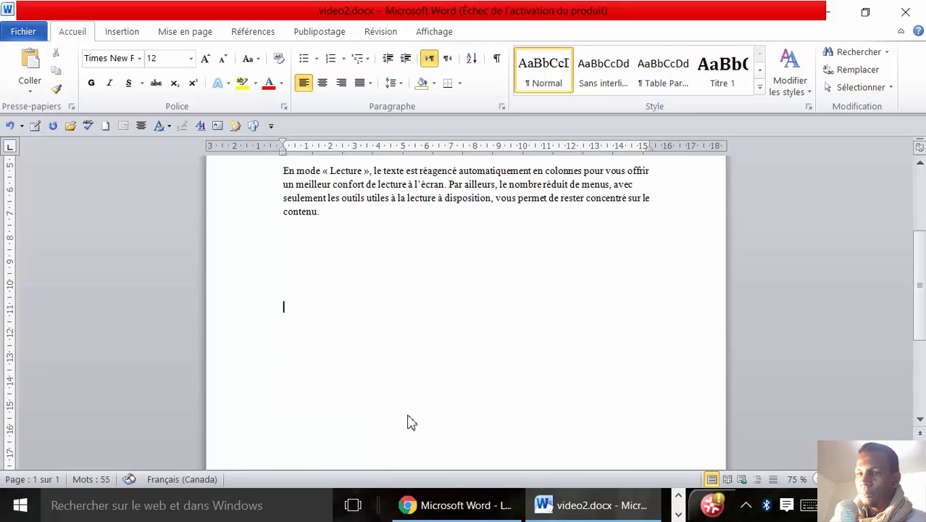
Paste the copied text again below the original, using the paste option that keeps the source formatting
right_click(292, 313)
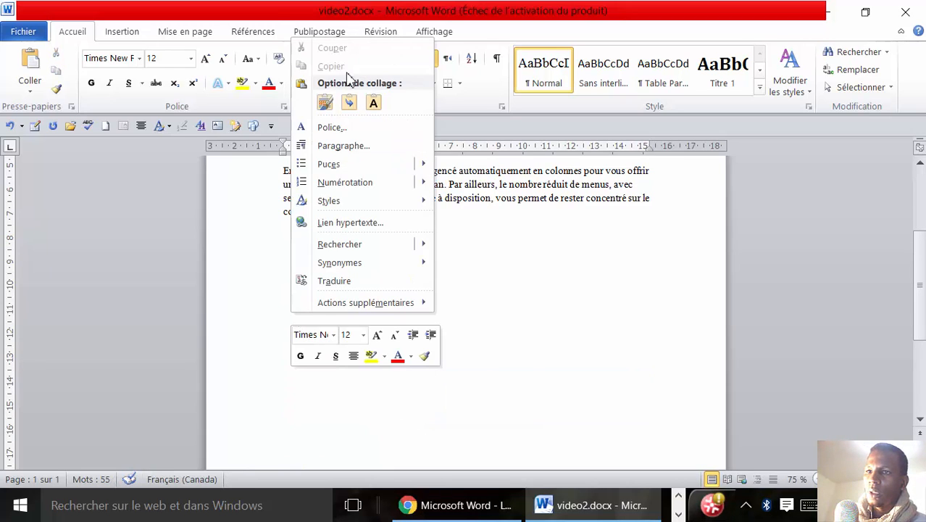
left_click(349, 103)
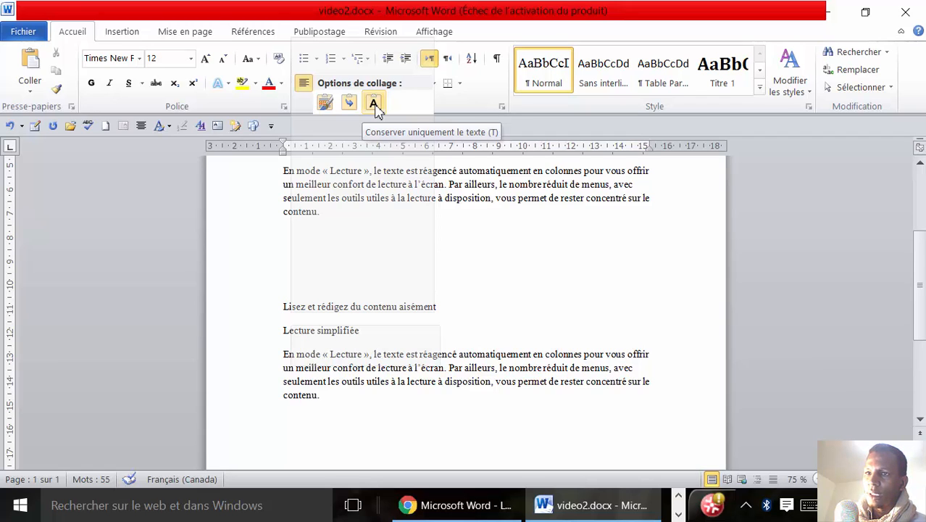
left_click(326, 104)
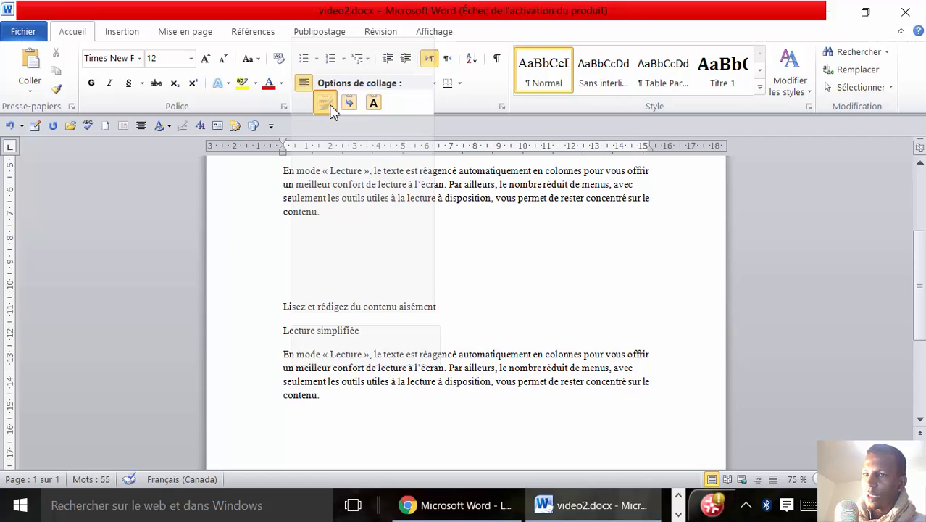
left_click(330, 107)
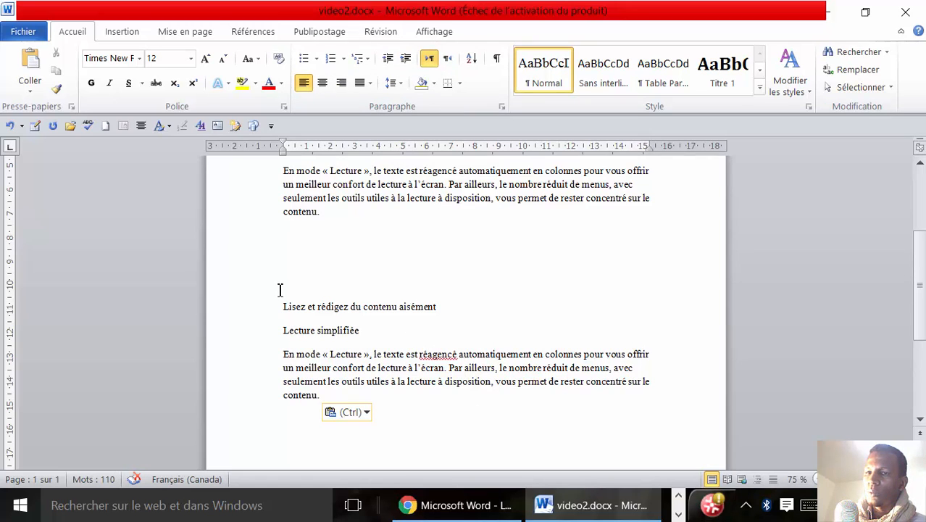
Compare the original text with its pasted copy by selecting each block in turn, and clear the selection
left_click_drag(284, 307, 400, 397)
scroll(449, 370, "up", 2)
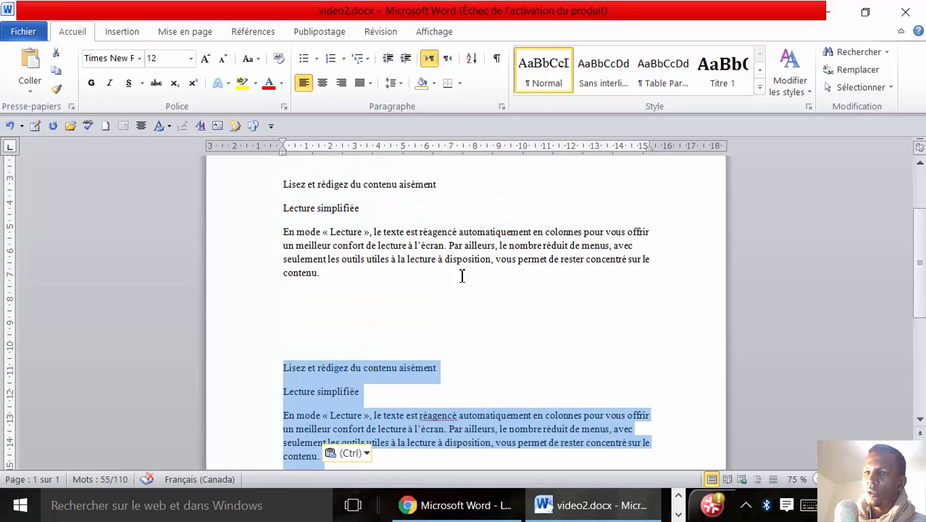
left_click_drag(285, 185, 326, 272)
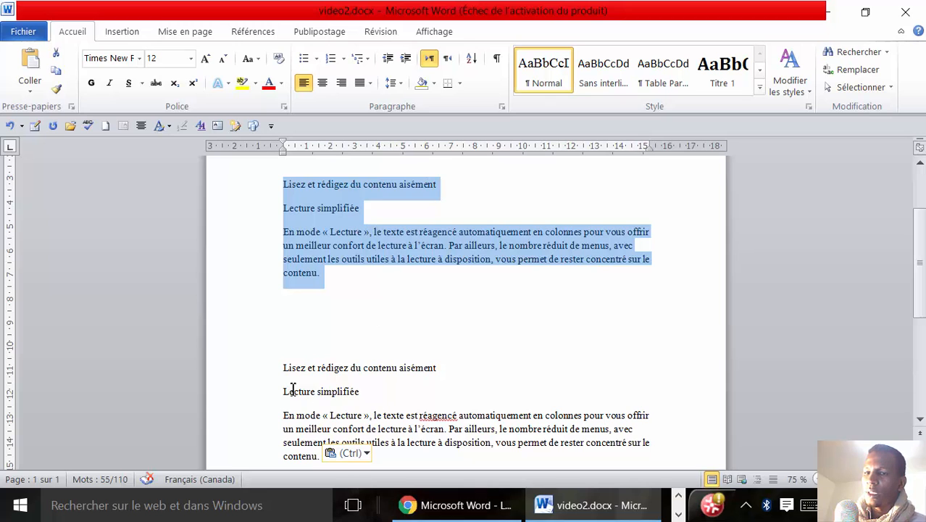
left_click_drag(282, 367, 402, 403)
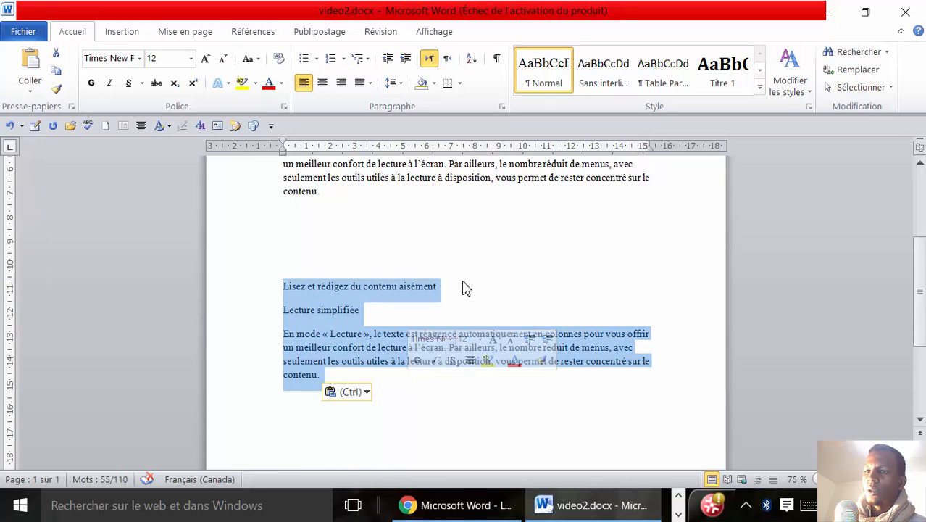
scroll(466, 275, "up", 2)
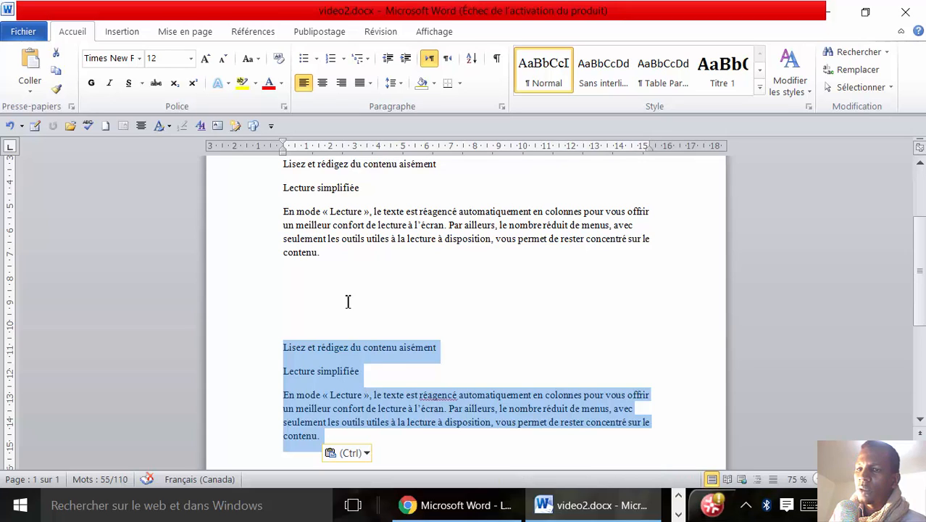
left_click(348, 302)
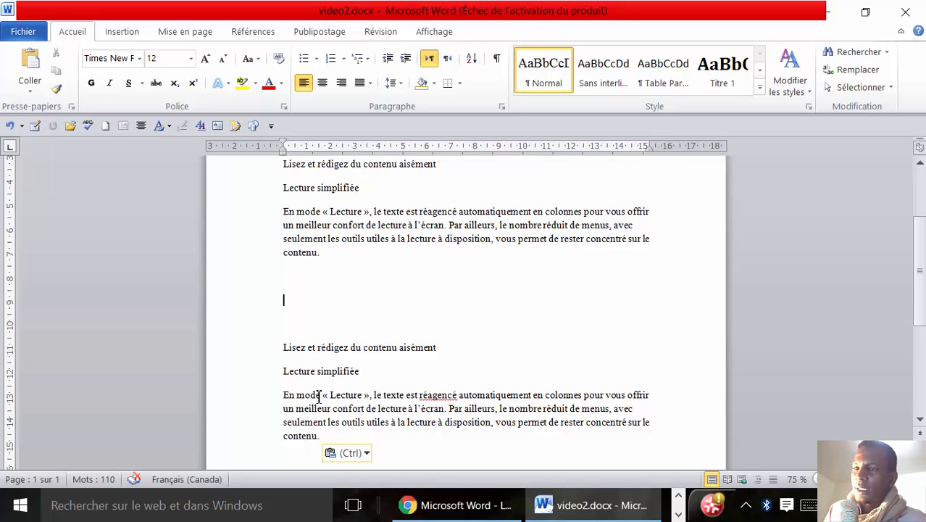
Close video2.docx without saving the changes
left_click(906, 14)
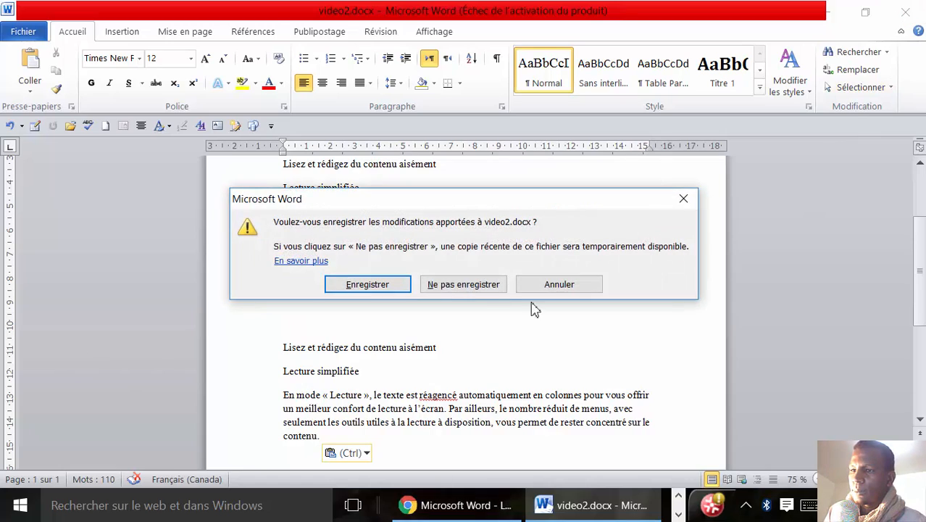
left_click(455, 284)
key("alt+Tab")
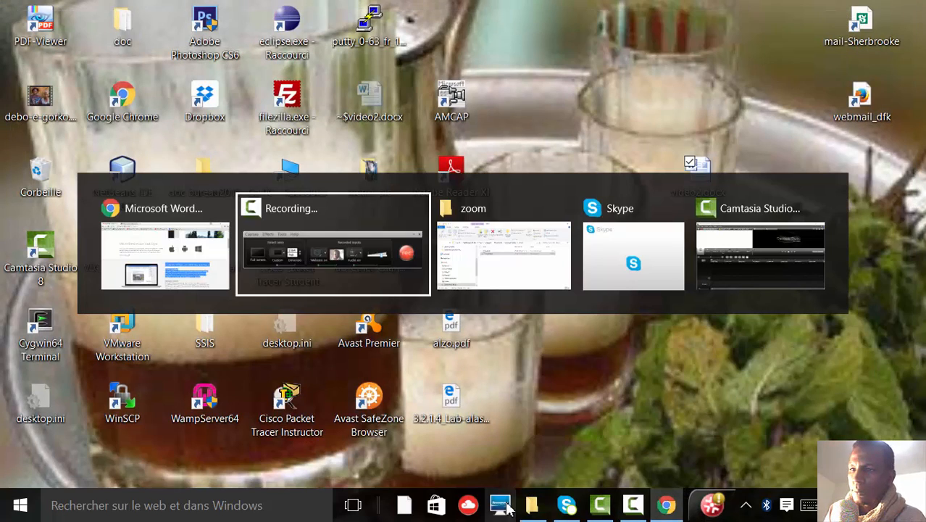
left_click(356, 241)
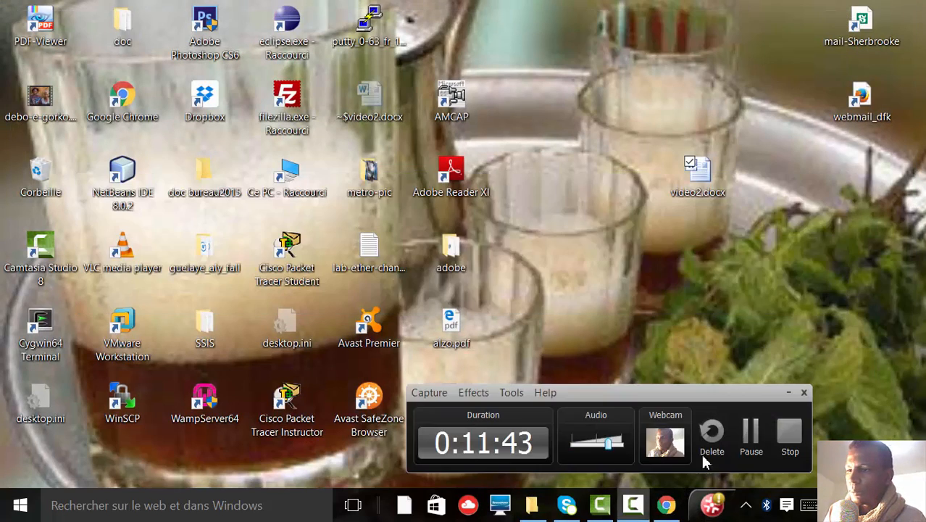